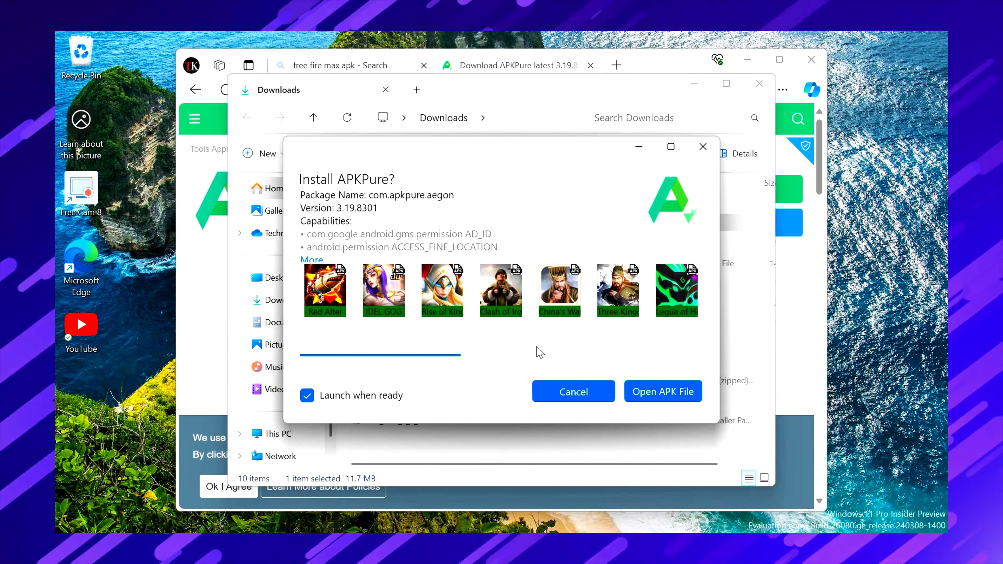
# Close the APKPure installer and allow APKPure to access photos, videos, music and audio.
pyautogui.click(674, 391)
pyautogui.click(713, 146)
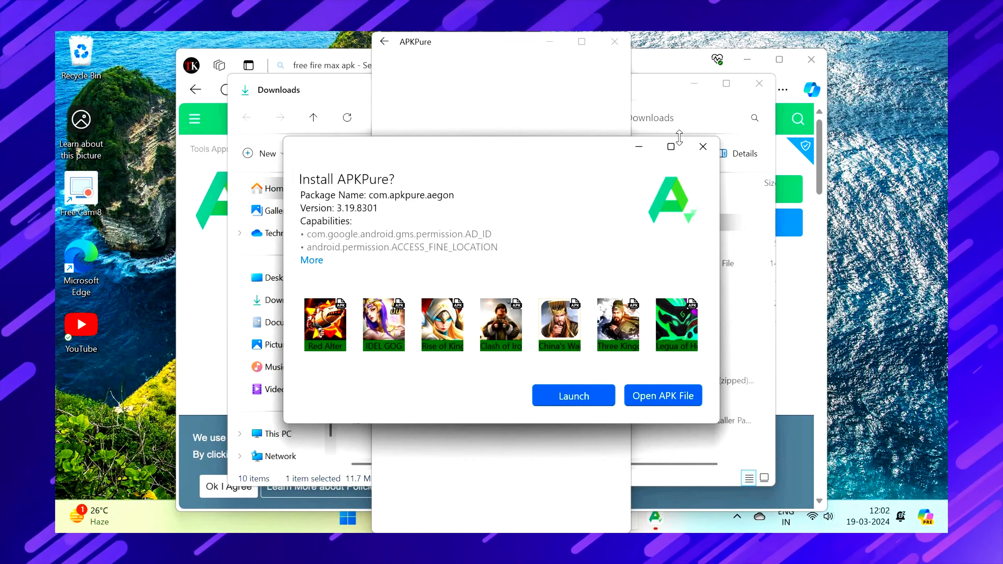
pyautogui.click(702, 147)
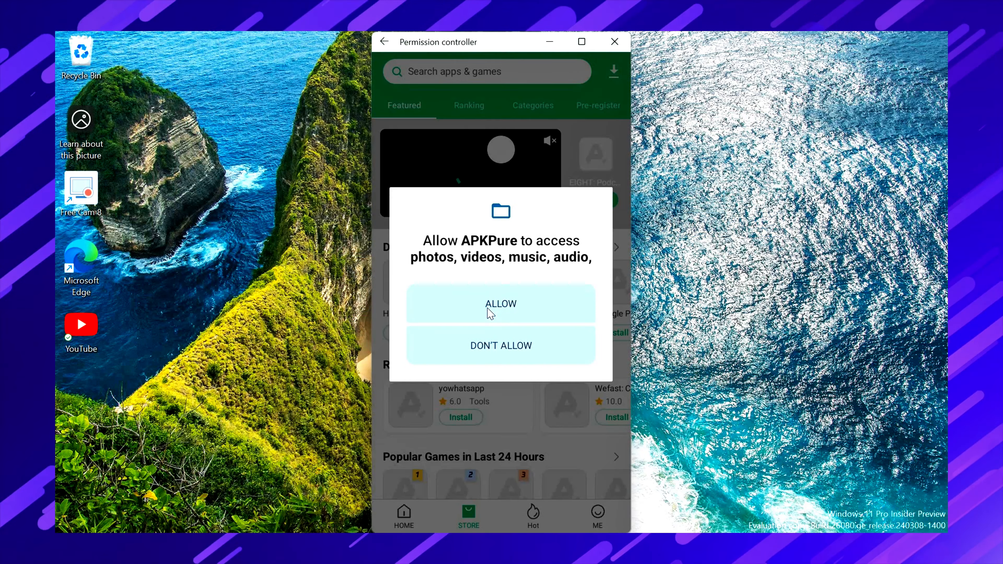
pyautogui.click(488, 309)
# Open APKPure's app management and look through its download and update lists.
pyautogui.click(614, 72)
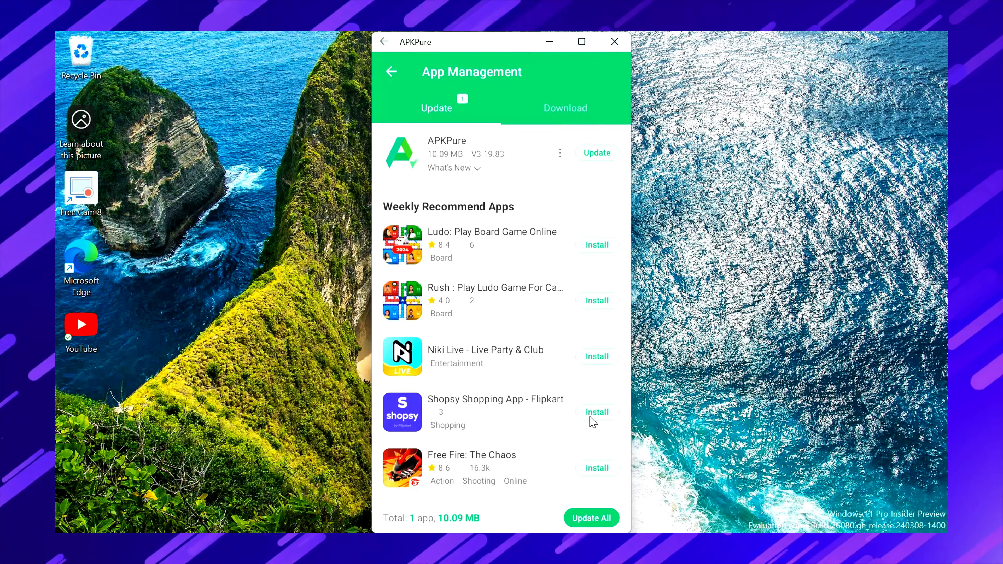
pyautogui.click(563, 109)
pyautogui.click(436, 108)
pyautogui.scroll(-3, 573, 410)
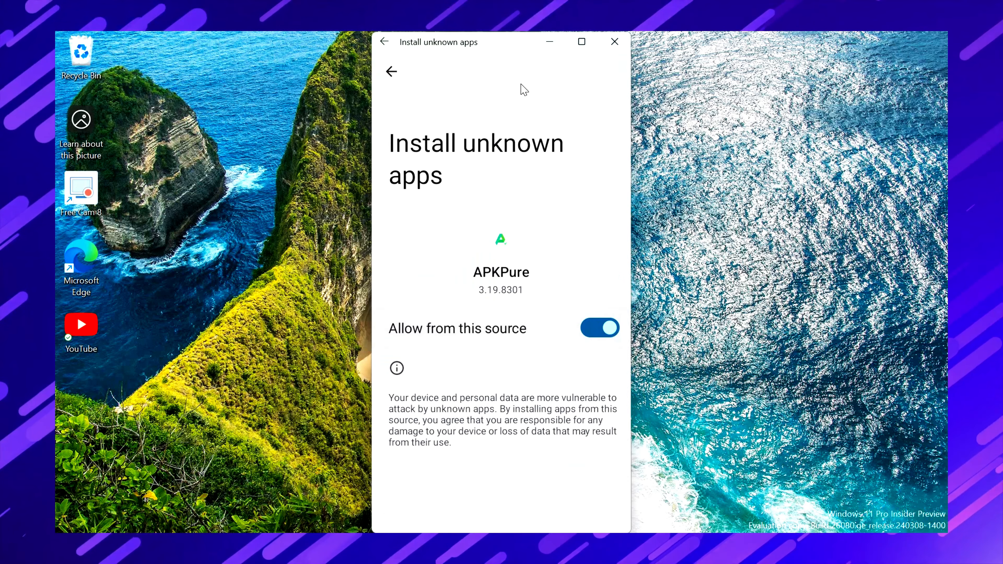
# Leave the unknown-apps permission page for APKPure and proceed with installing Free Fire.
pyautogui.click(391, 72)
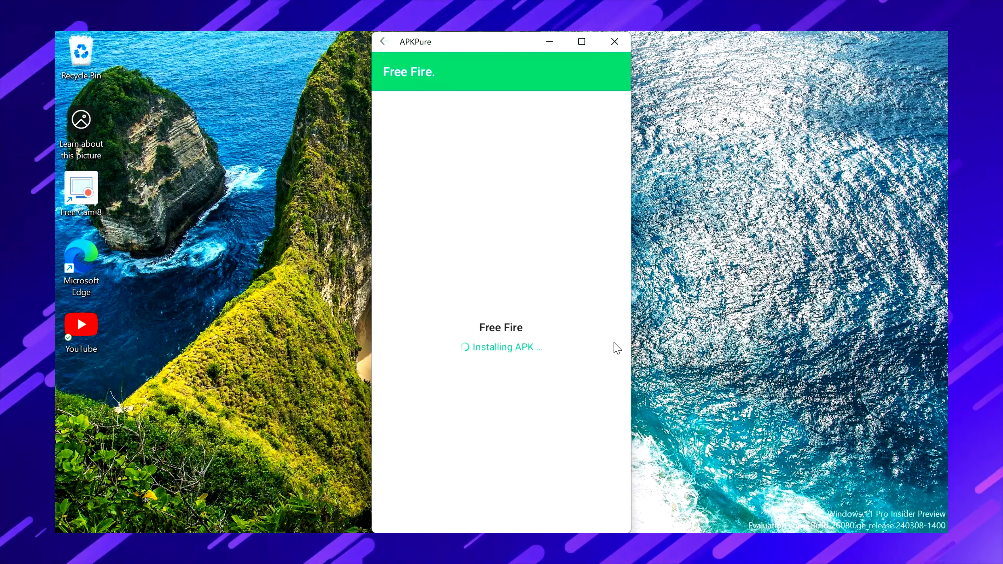
pyautogui.click(578, 145)
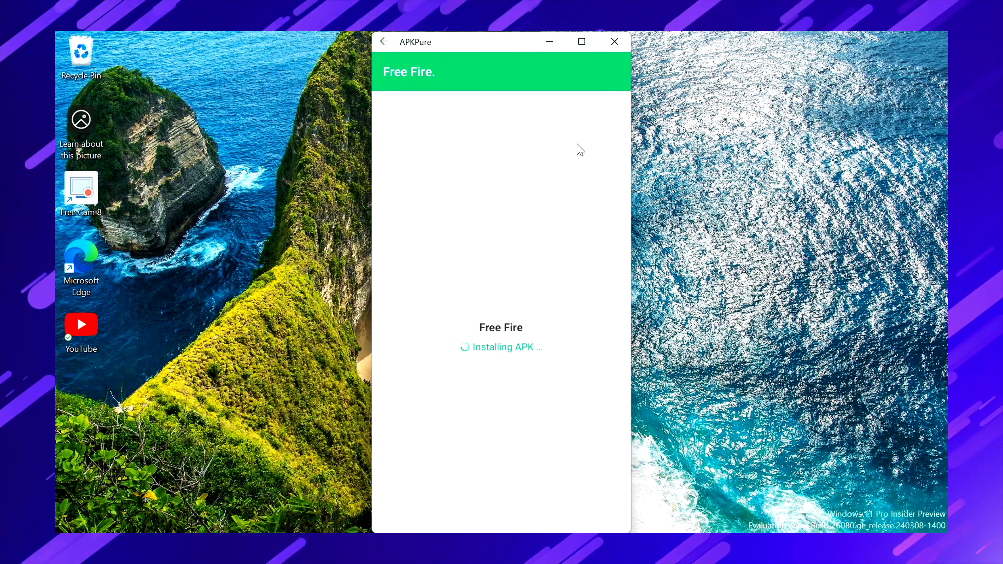
pyautogui.click(554, 359)
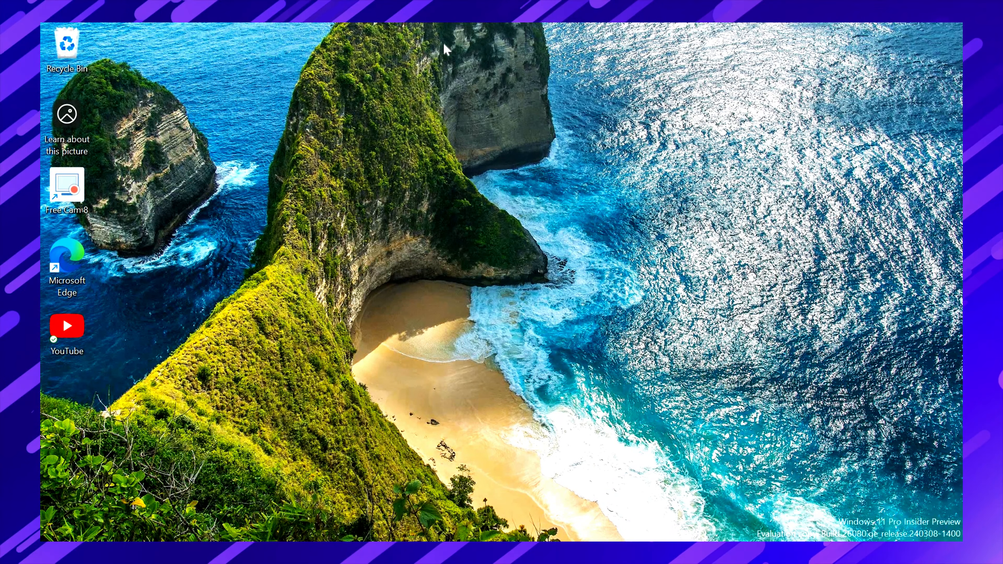
pyautogui.rightClick(446, 49)
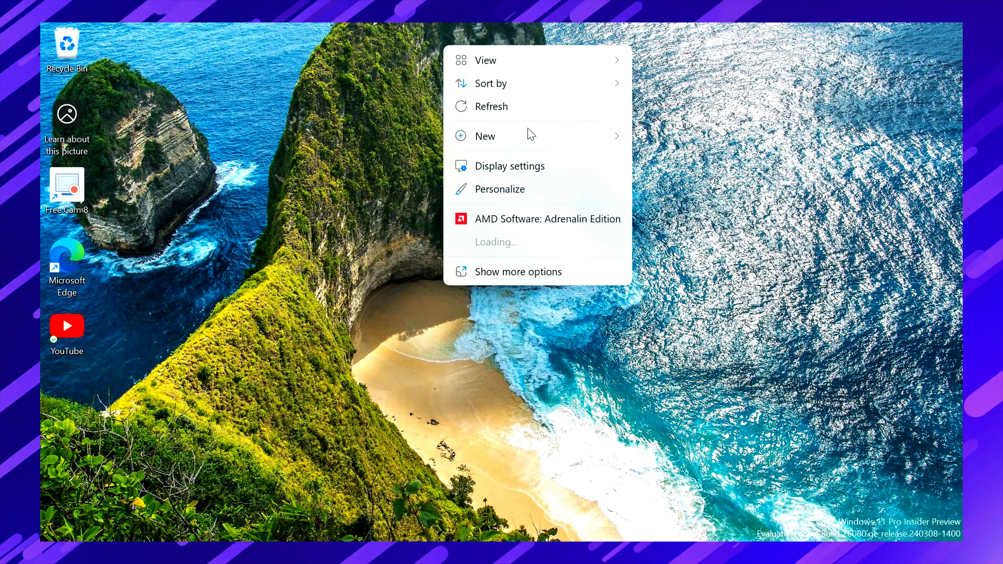
pyautogui.click(465, 103)
pyautogui.rightClick(556, 170)
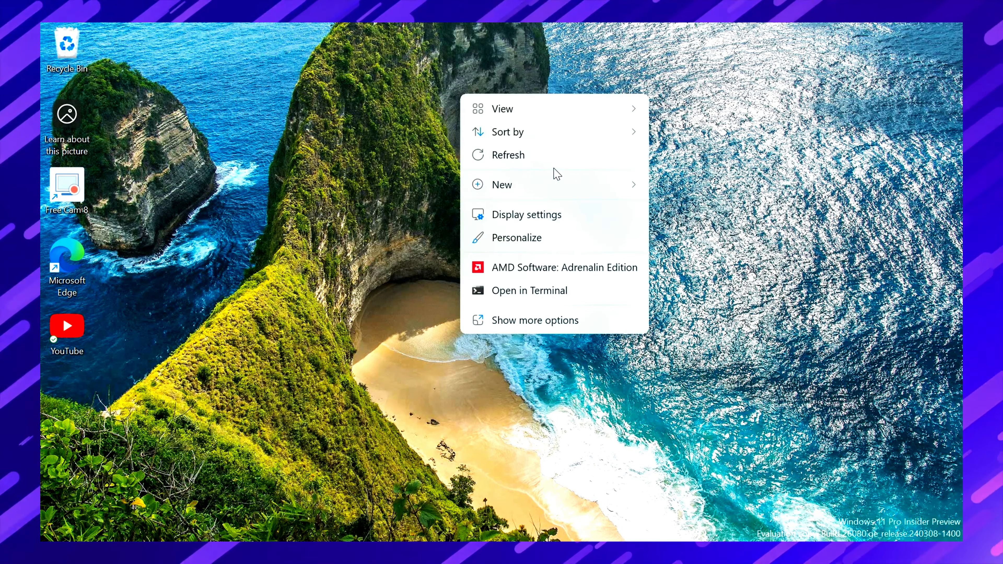
pyautogui.click(549, 160)
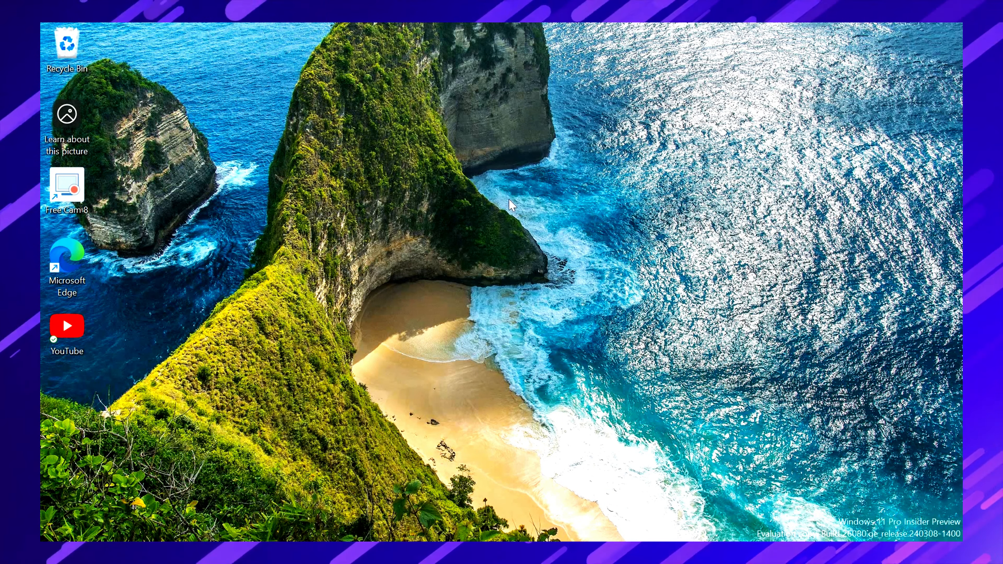
# Open Task Manager in a maximized window and show its performance page.
pyautogui.moveTo(384, 541)
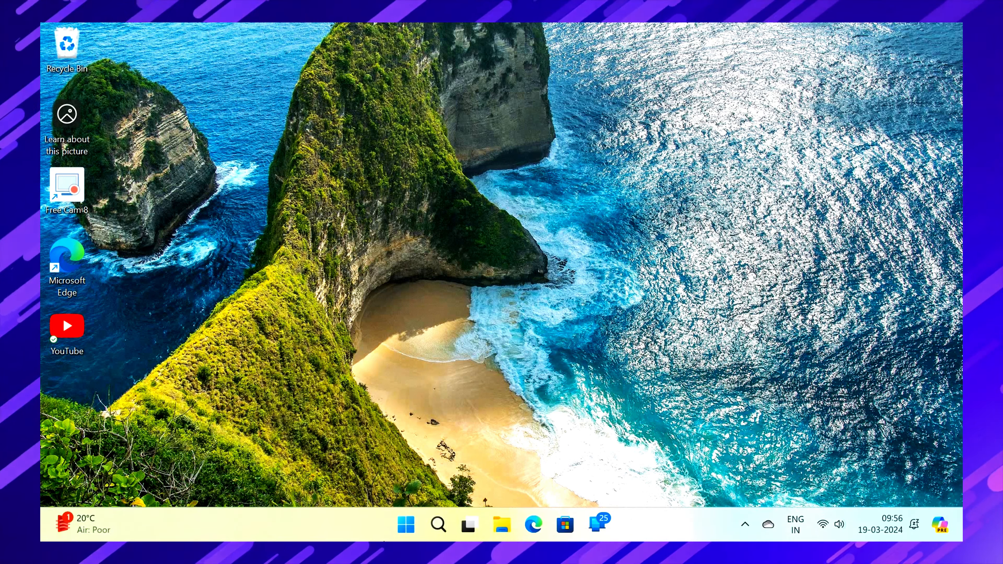
pyautogui.rightClick(405, 526)
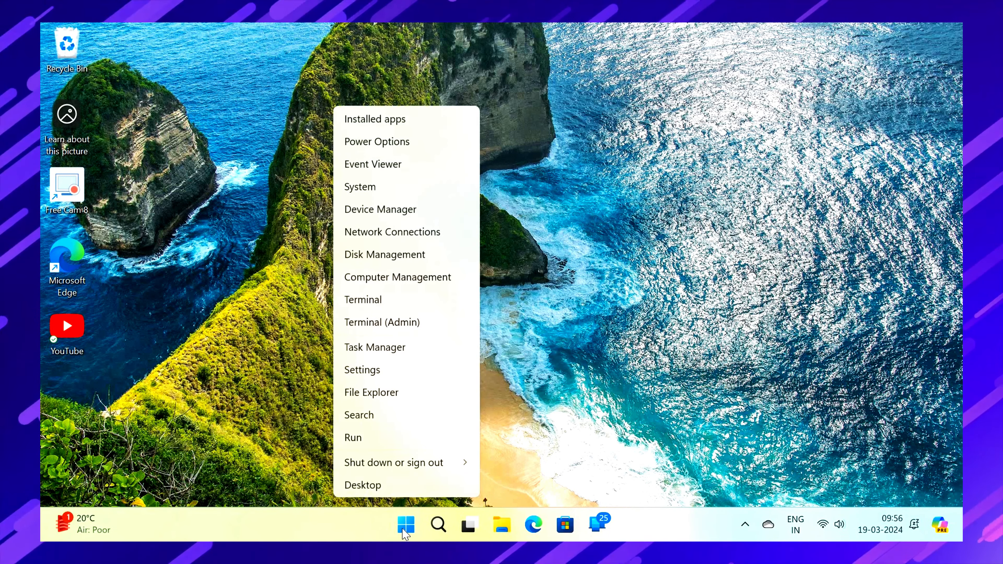
pyautogui.click(415, 352)
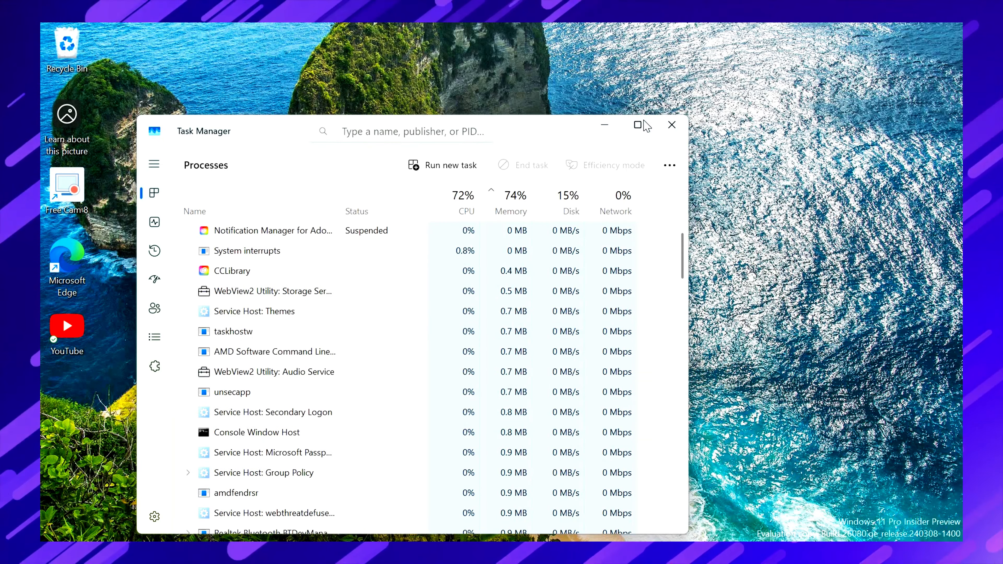
pyautogui.click(638, 127)
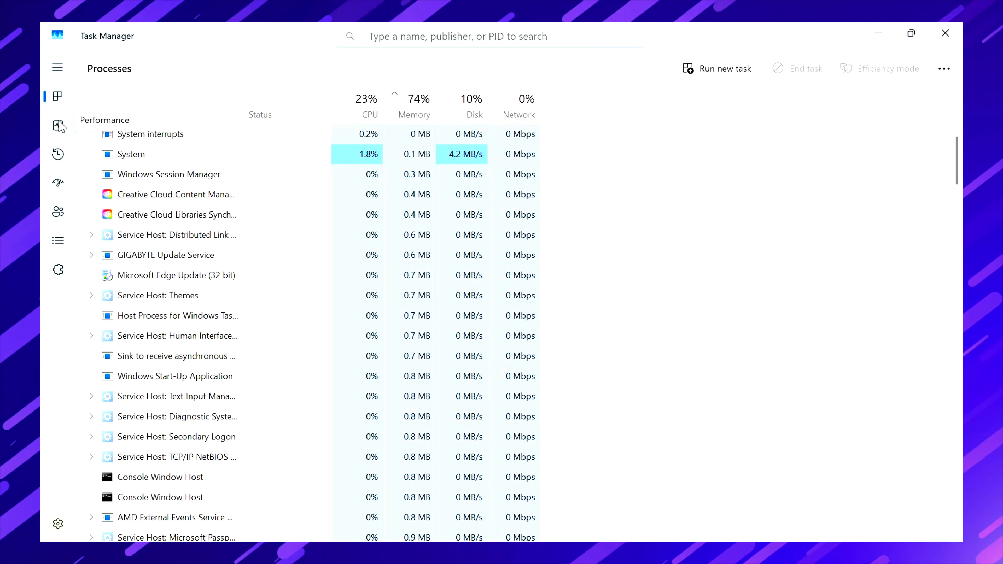
pyautogui.click(60, 126)
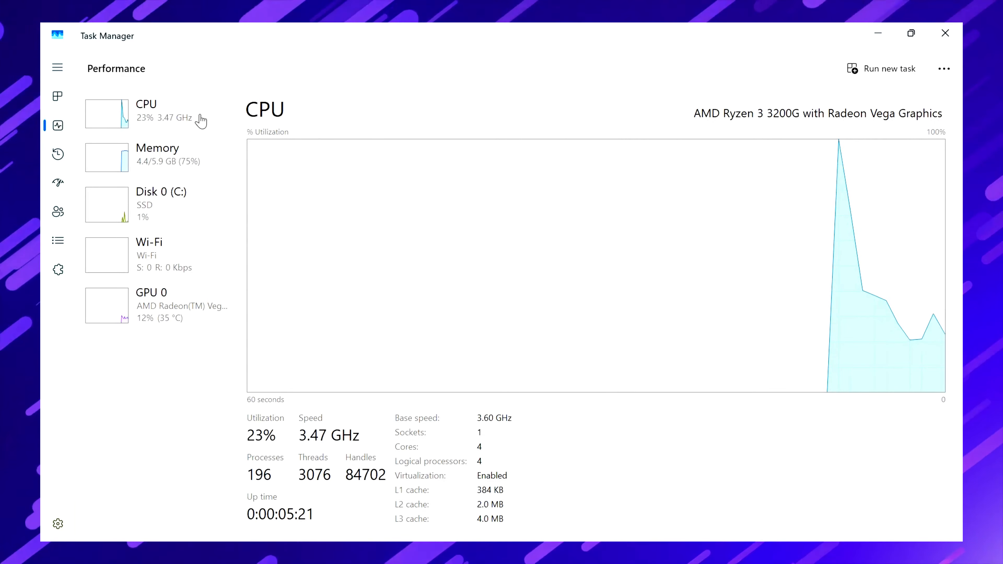
# Examine the CPU performance details to check the virtualization status, and close Task Manager.
pyautogui.doubleClick(140, 107)
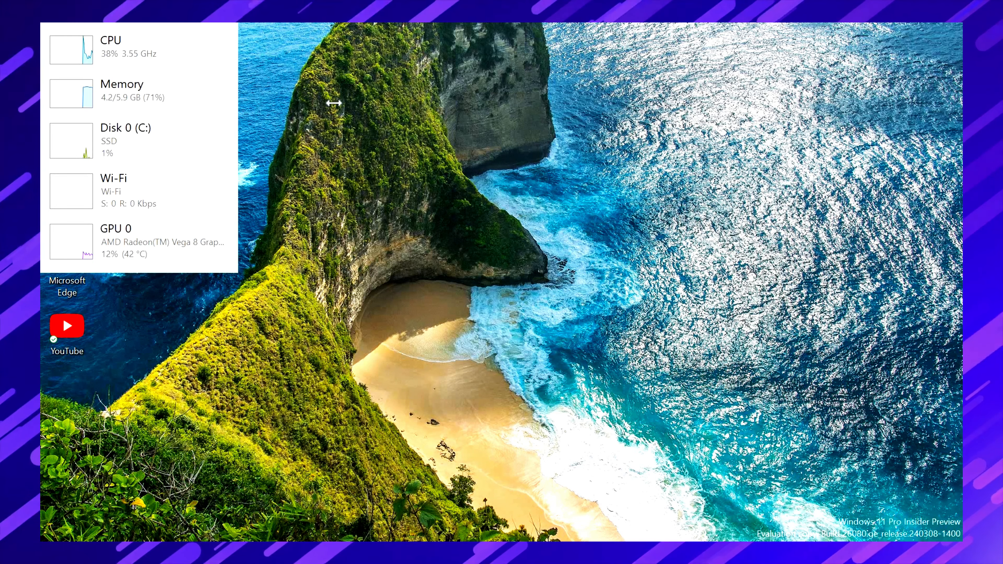
pyautogui.doubleClick(277, 123)
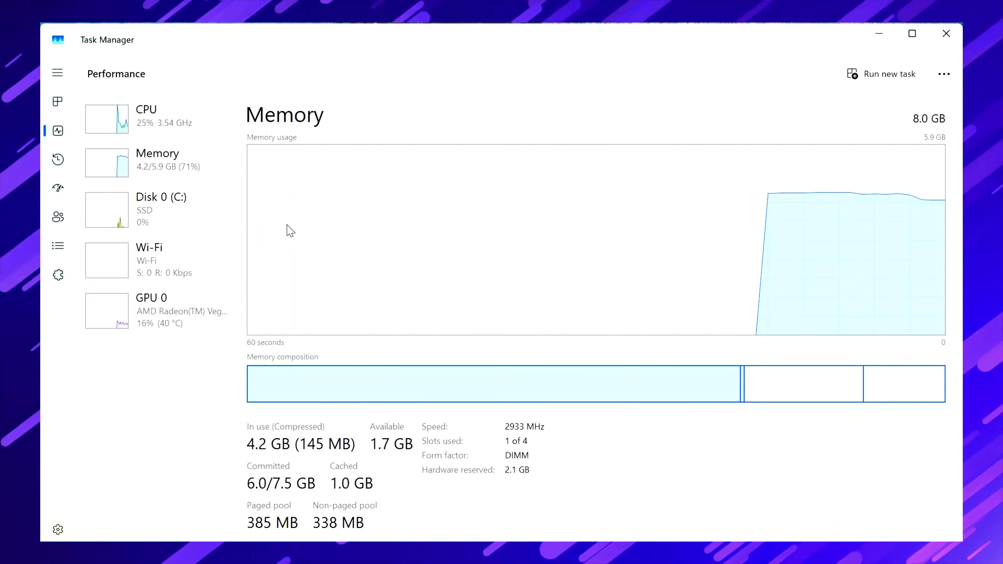
pyautogui.click(146, 128)
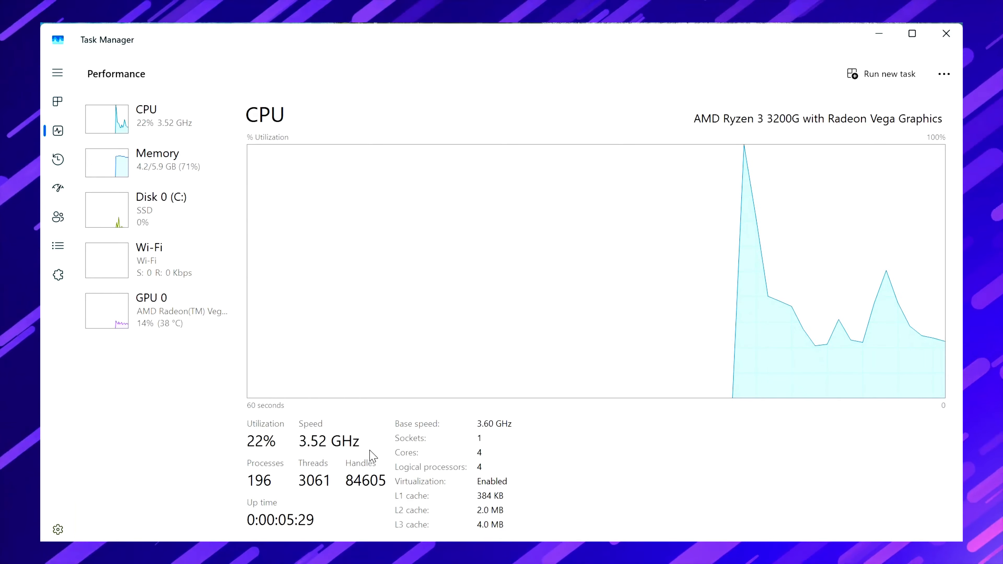
pyautogui.doubleClick(494, 491)
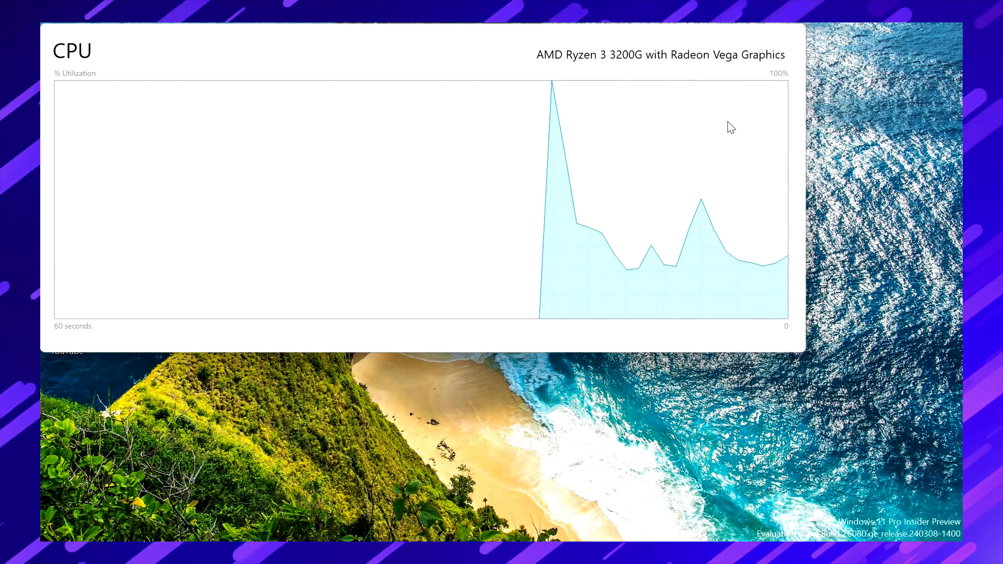
pyautogui.doubleClick(388, 170)
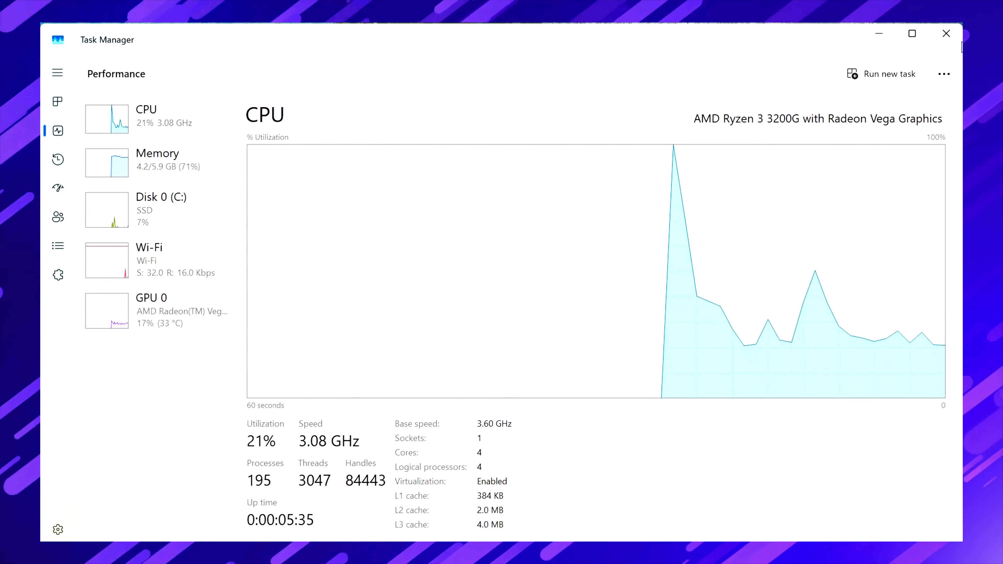
pyautogui.click(960, 42)
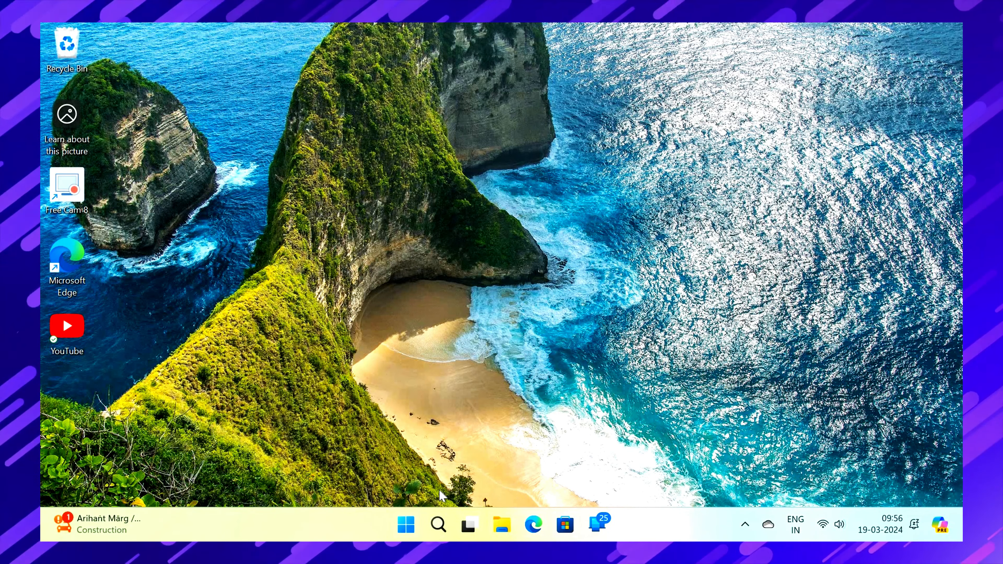
# Search Windows for the Windows features setting and open Turn Windows features on or off.
pyautogui.click(438, 524)
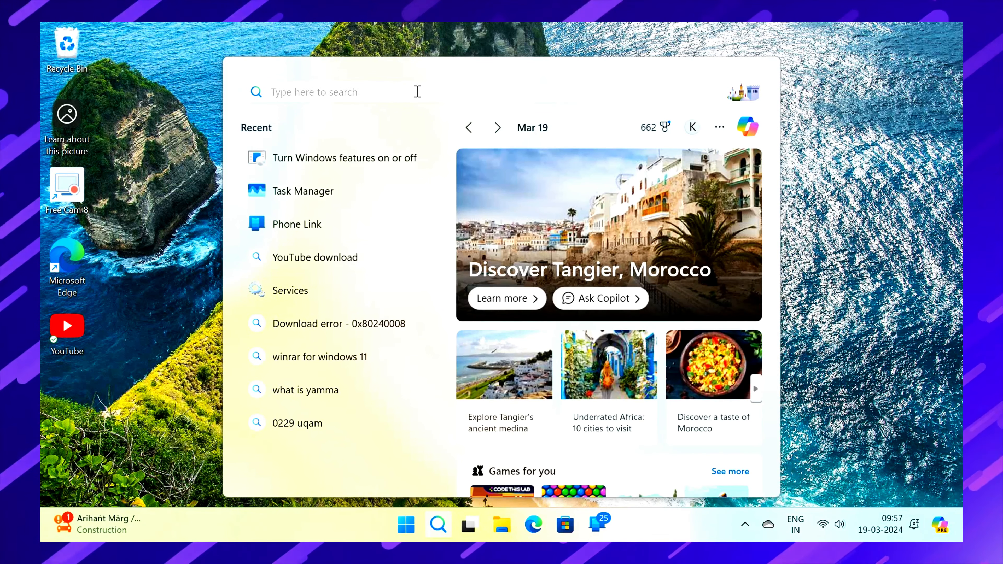
pyautogui.write('w')
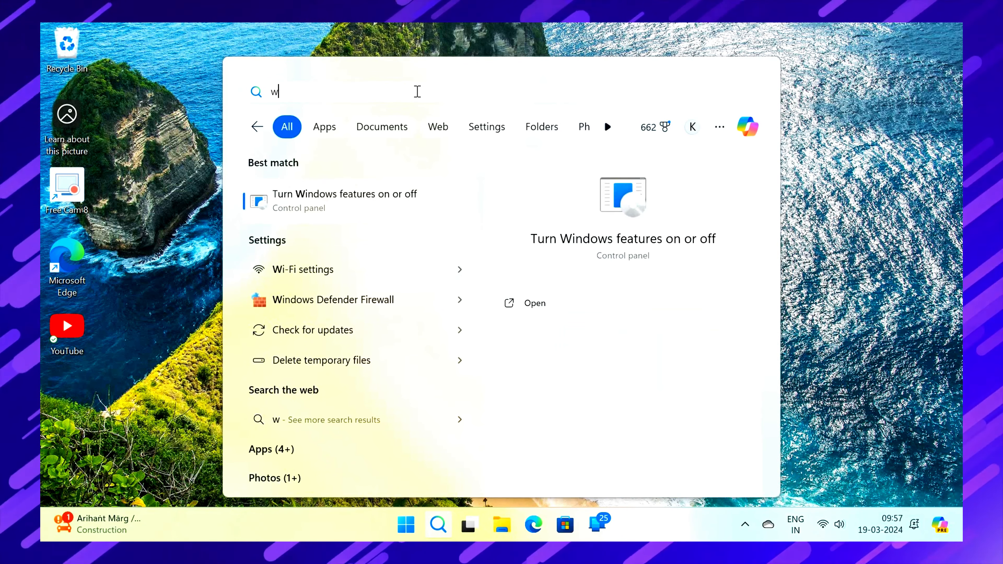
pyautogui.write('ind')
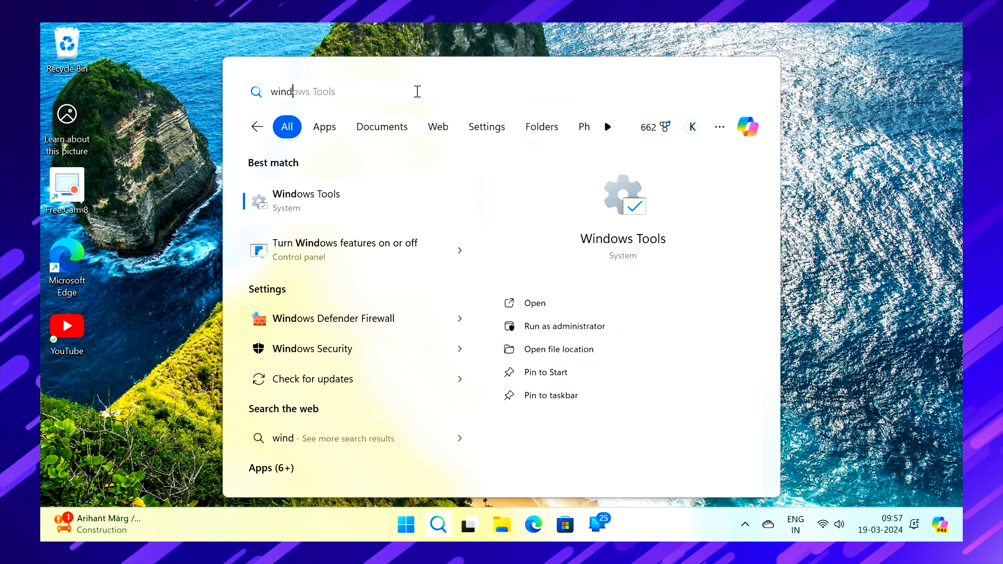
pyautogui.write('ows ')
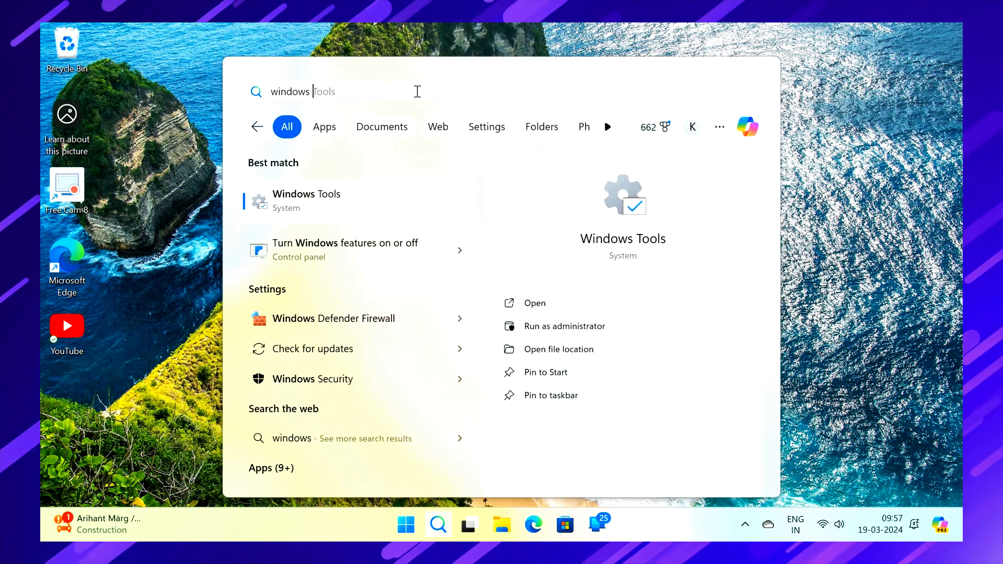
pyautogui.write('feat')
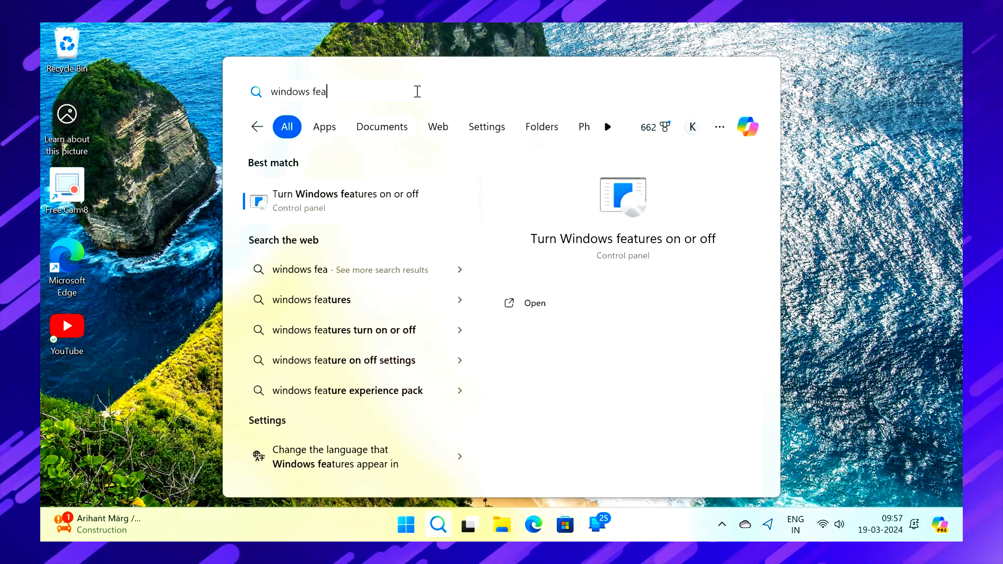
pyautogui.click(396, 194)
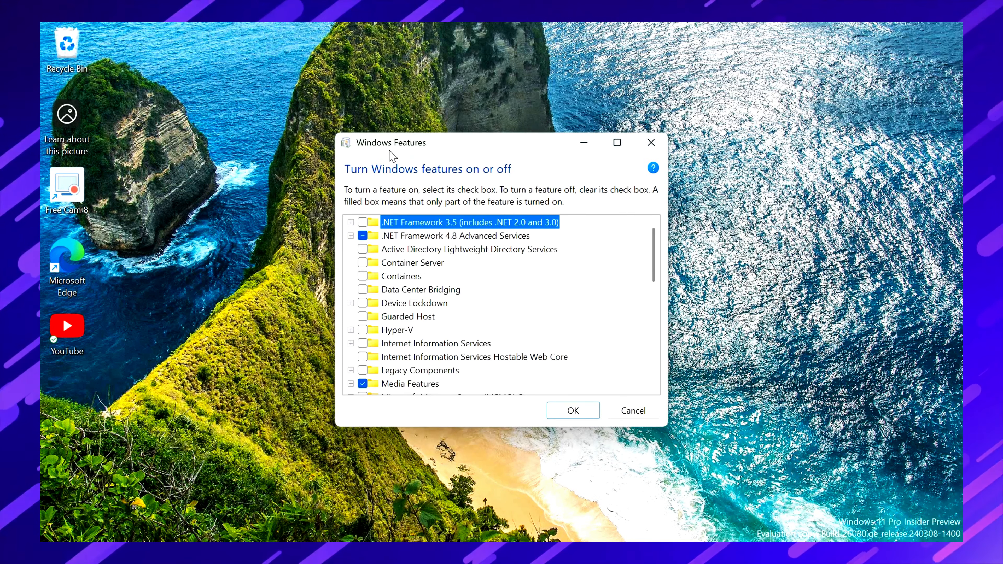
# Make sure Virtual Machine Platform is ticked in the Windows features list and confirm the dialog.
pyautogui.scroll(-3, 569, 252)
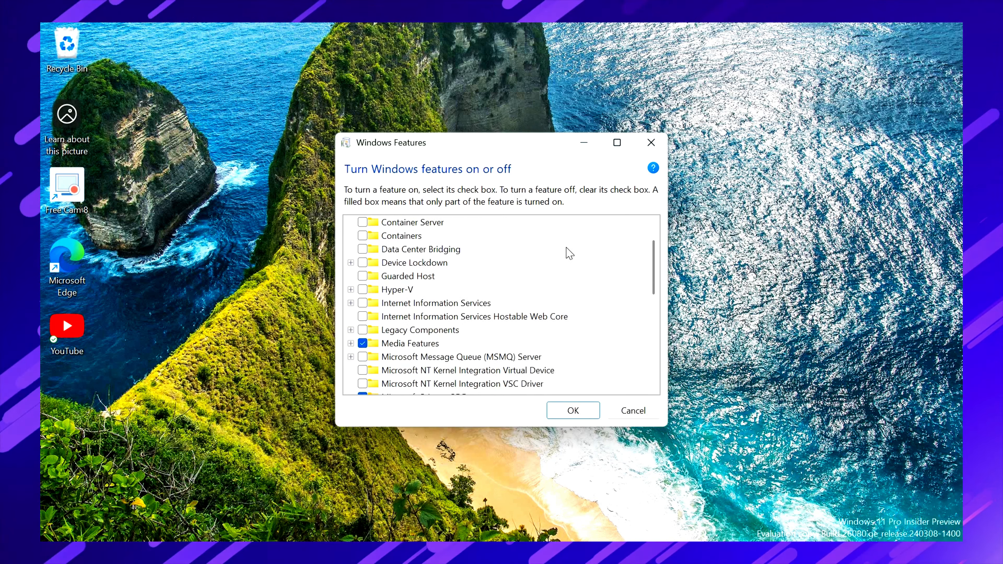
pyautogui.scroll(-5, 568, 253)
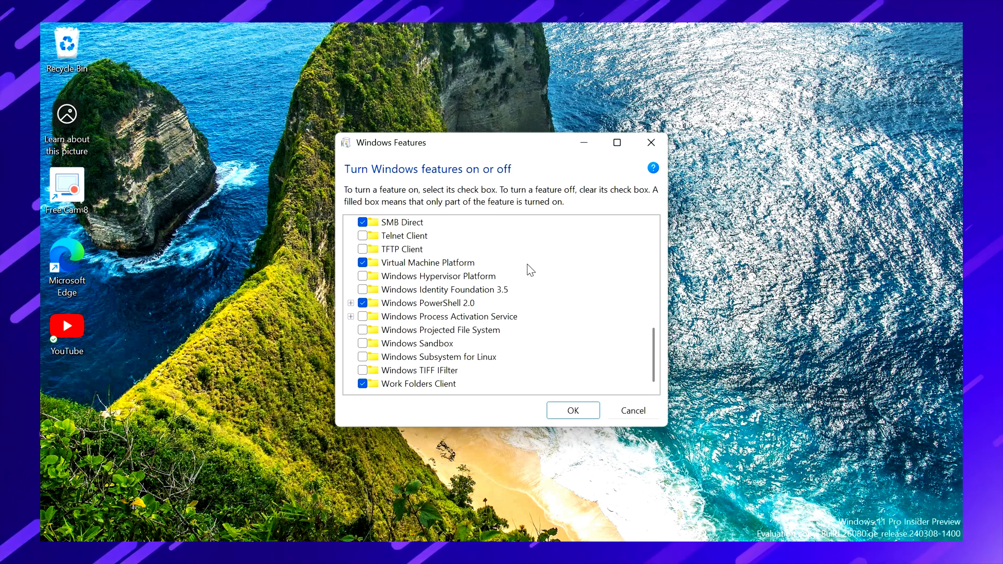
pyautogui.click(363, 263)
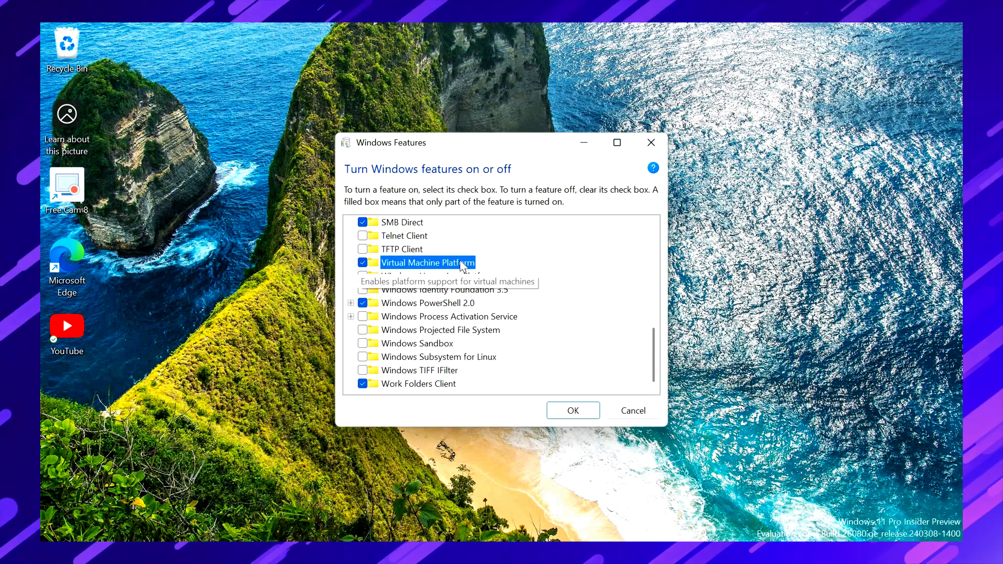
pyautogui.click(568, 410)
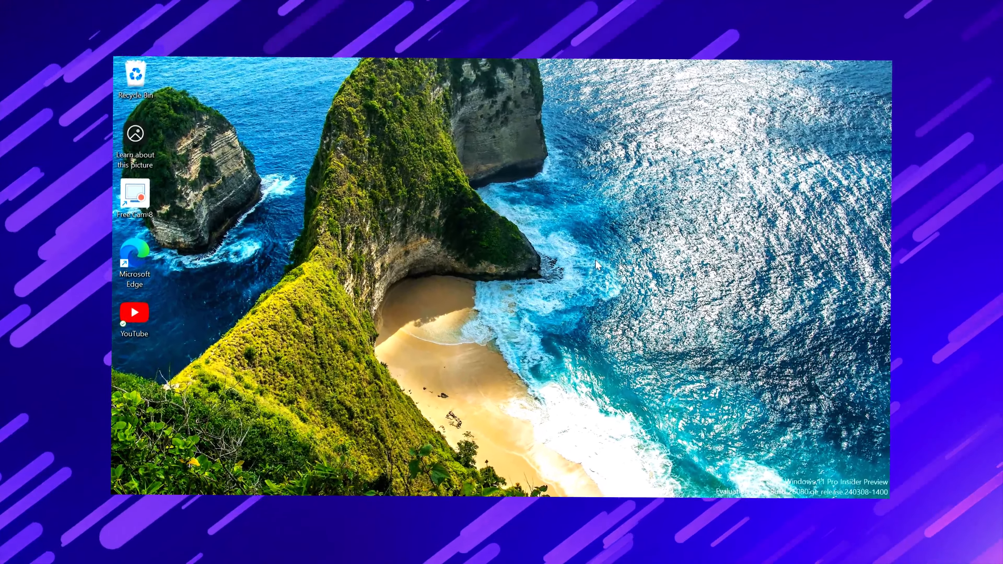
# Launch Microsoft Edge from the desktop and maximize its window.
pyautogui.rightClick(557, 234)
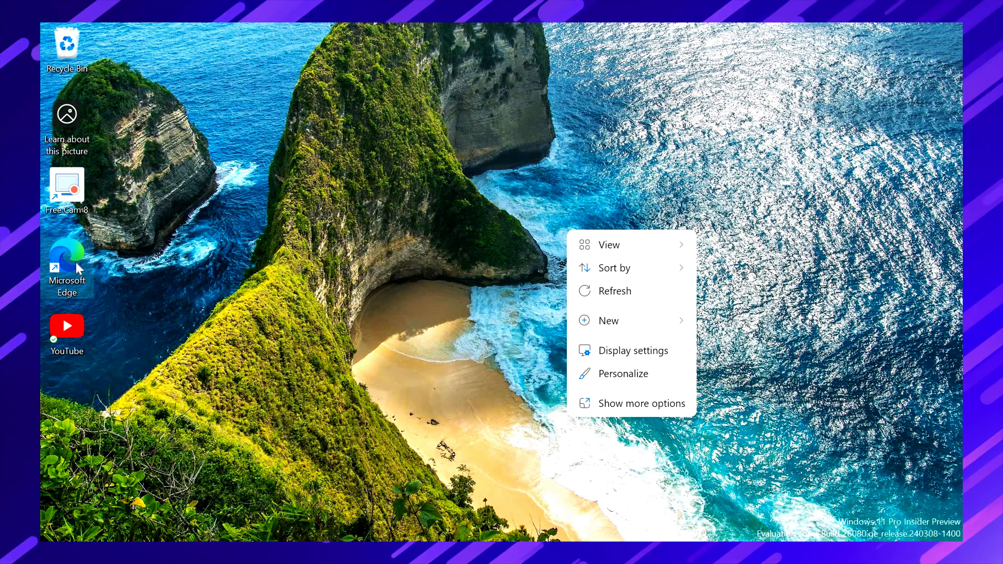
pyautogui.doubleClick(78, 266)
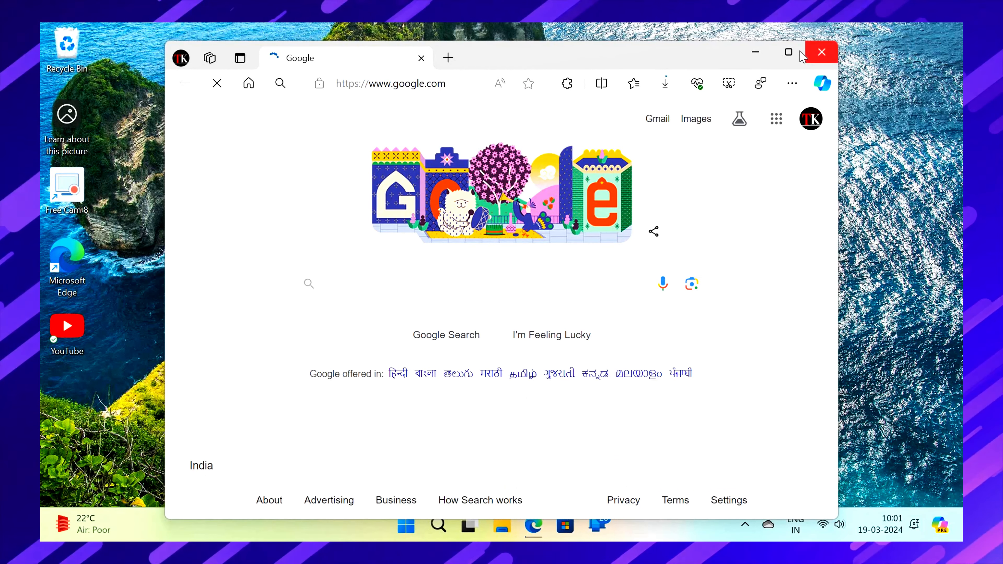
pyautogui.click(788, 52)
# Search Google for "windows subsystem for android download".
pyautogui.click(444, 263)
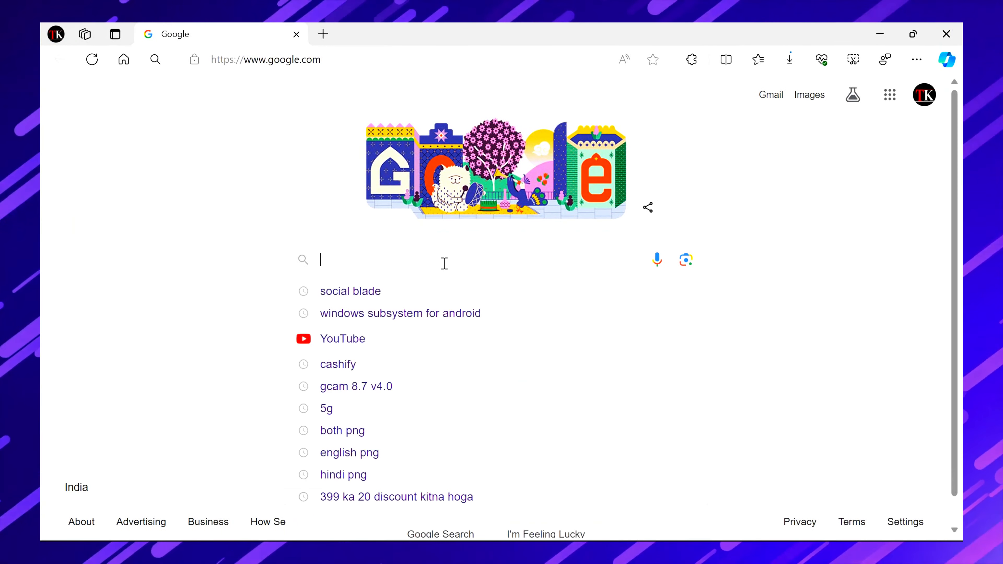
pyautogui.write('win')
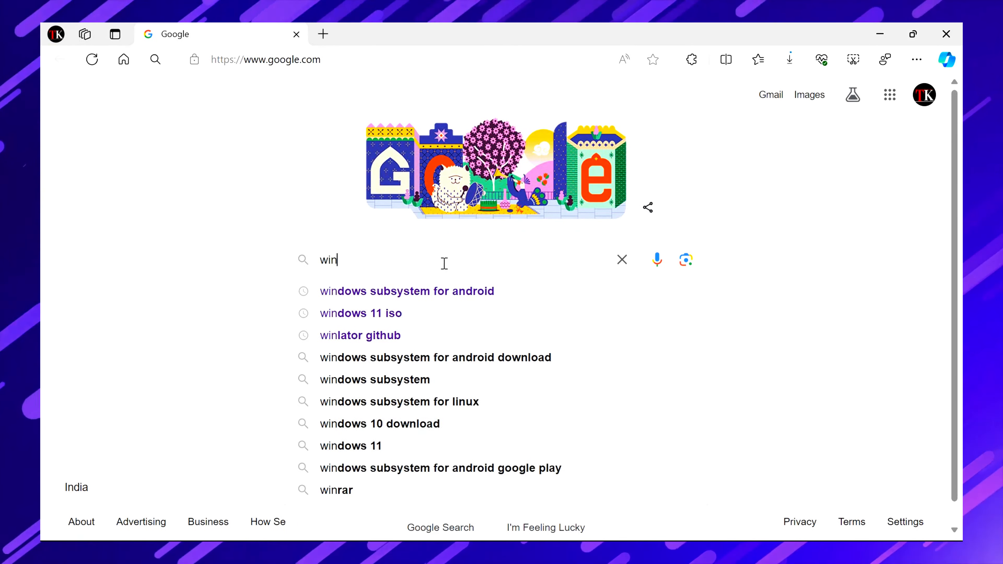
pyautogui.write('dows ')
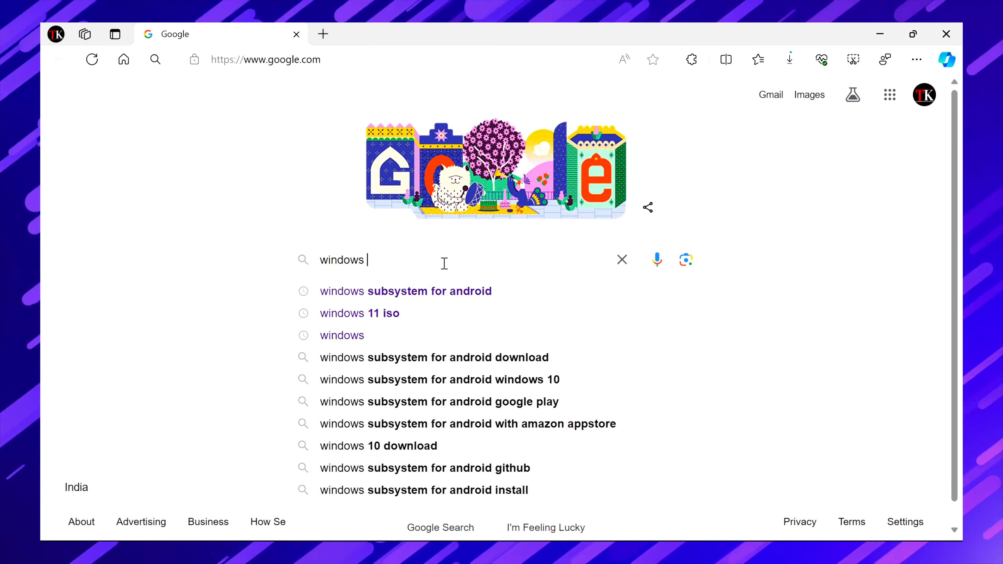
pyautogui.write('subsy')
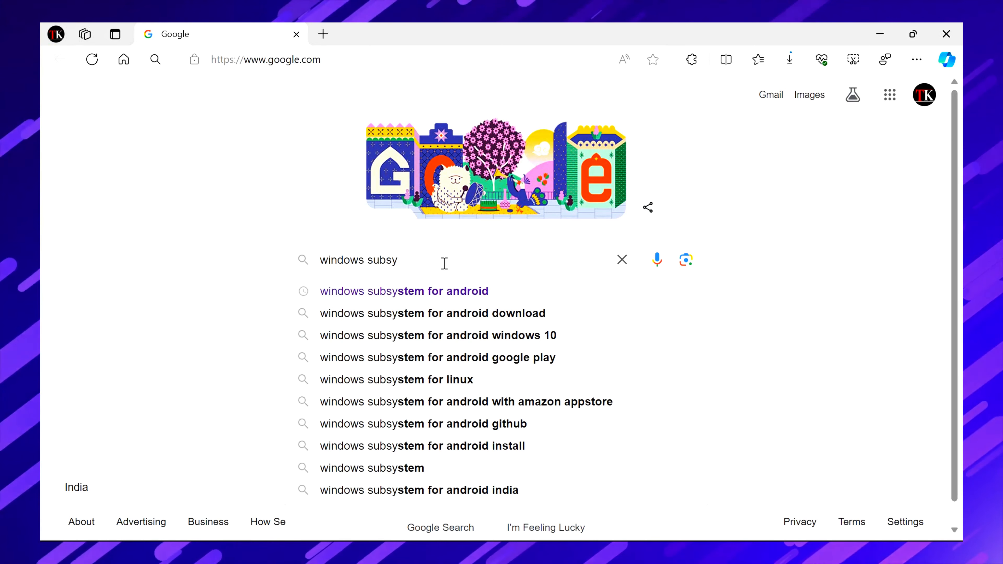
pyautogui.write('stem')
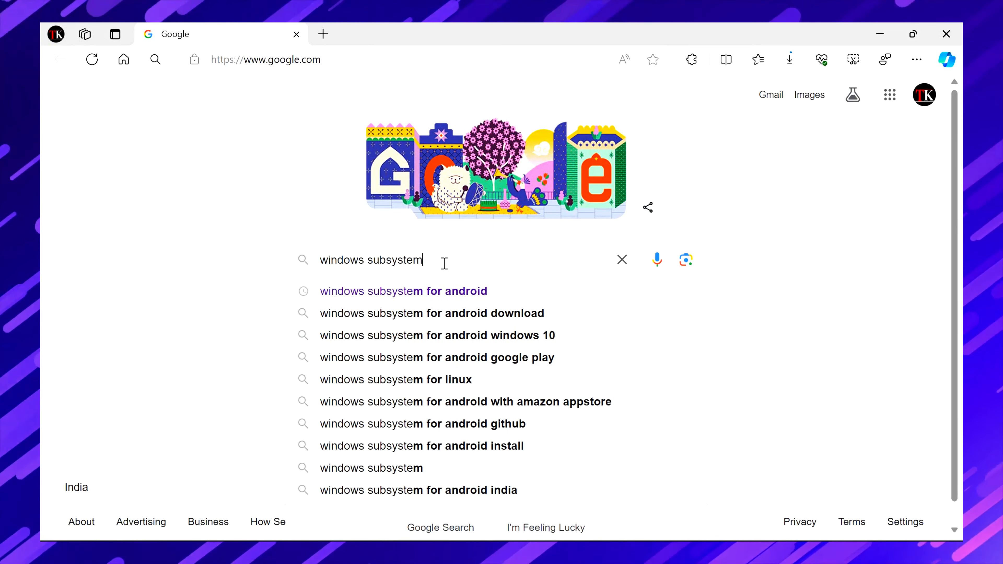
pyautogui.press('Down')
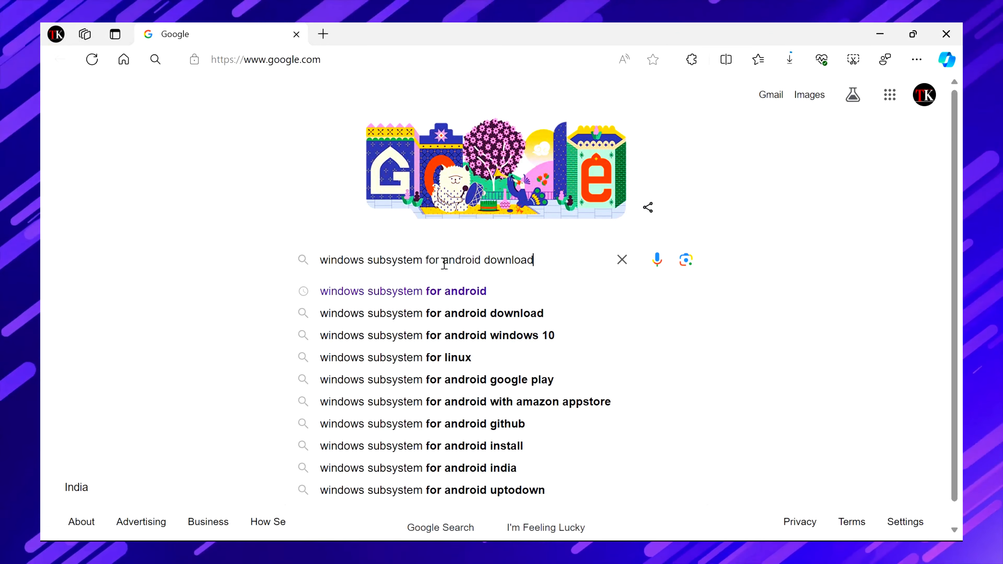
pyautogui.press('Down')
pyautogui.press('Up')
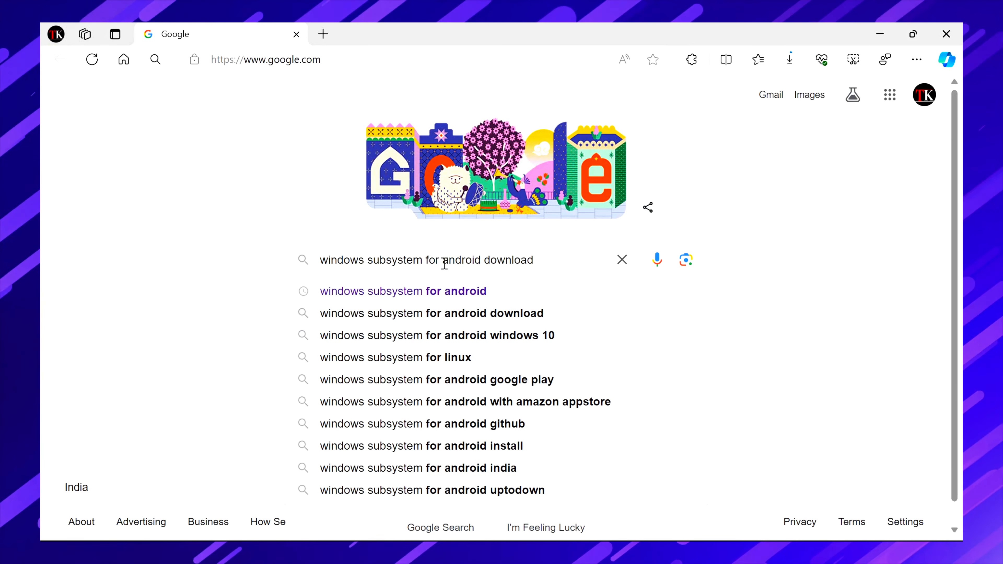
pyautogui.click(541, 319)
# Open Uptodown's Windows Subsystem for Android (WSA) page from the search results and download the latest version, 2311.40000.5.0.
pyautogui.scroll(-3, 154, 312)
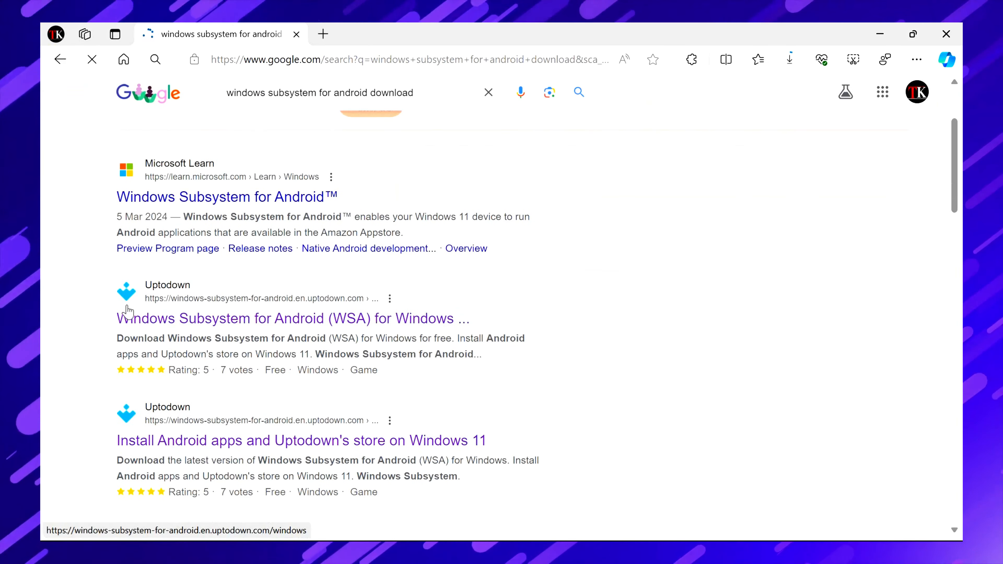
pyautogui.click(154, 314)
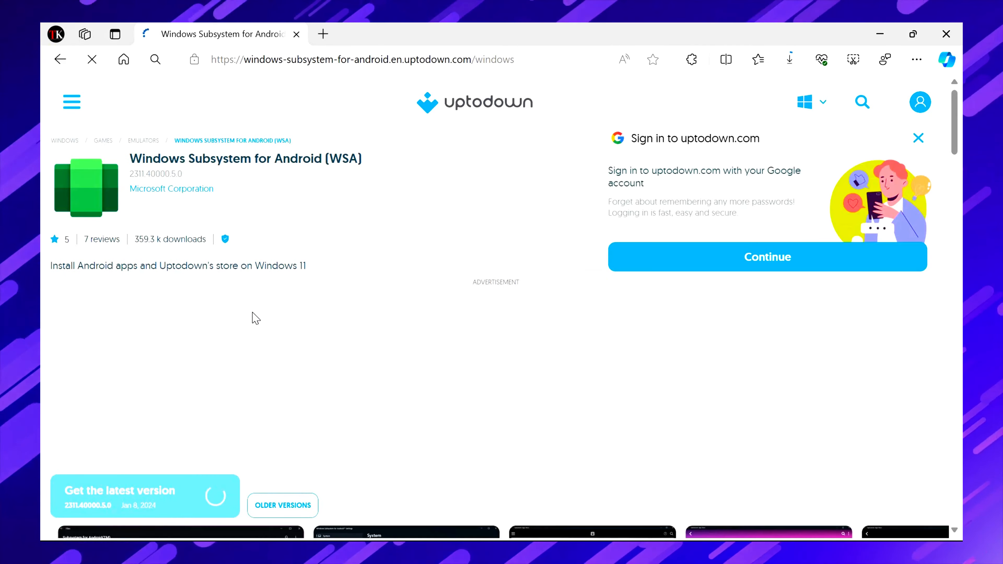
pyautogui.scroll(-3, 256, 318)
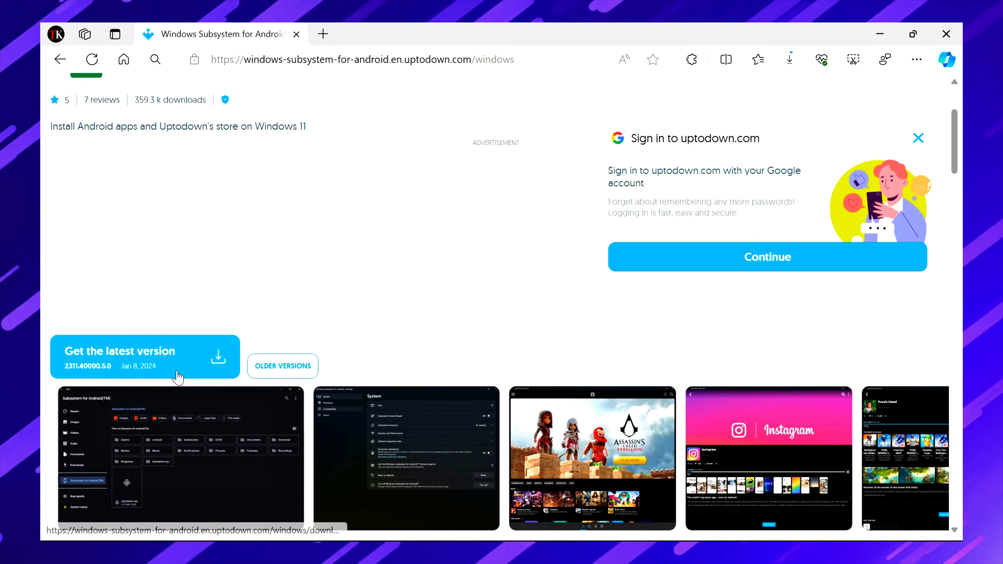
pyautogui.click(191, 361)
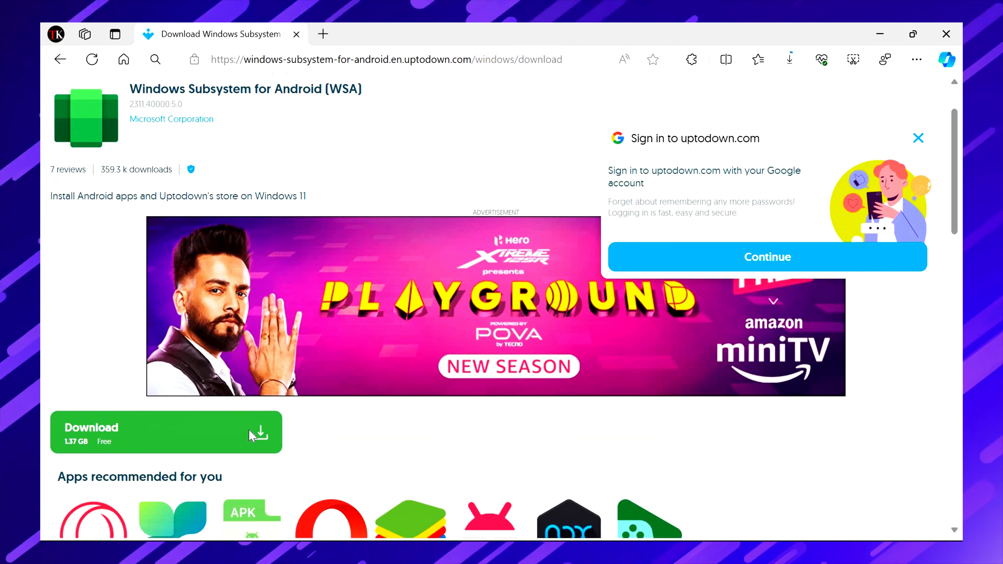
pyautogui.click(250, 430)
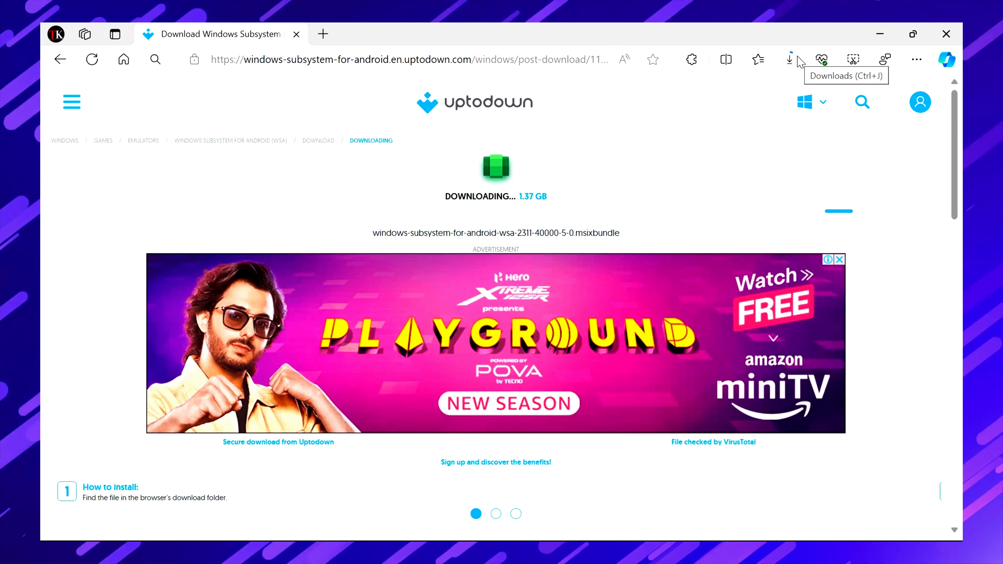
# Cancel the duplicate download of the Windows Subsystem for Android package.
pyautogui.click(789, 61)
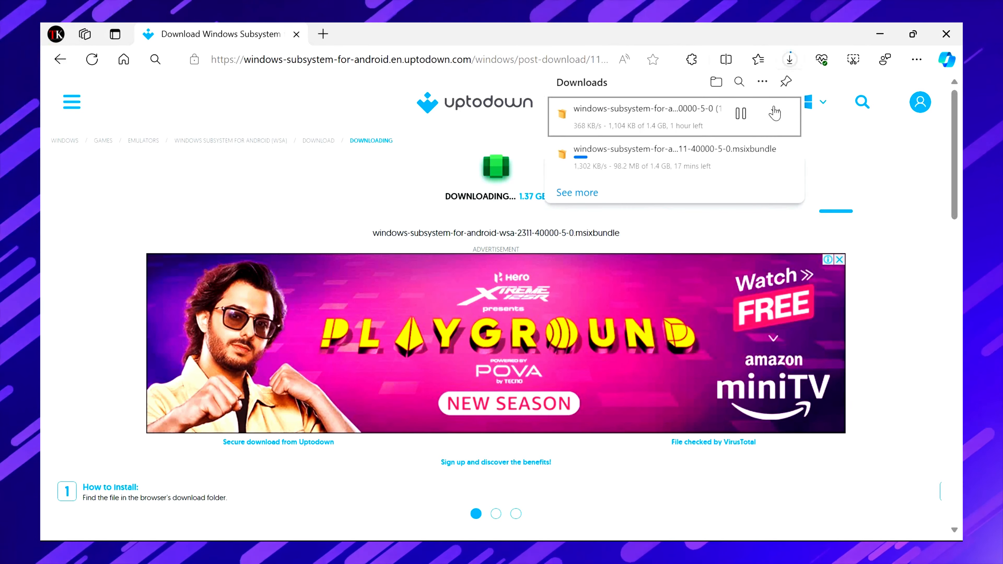
pyautogui.click(775, 113)
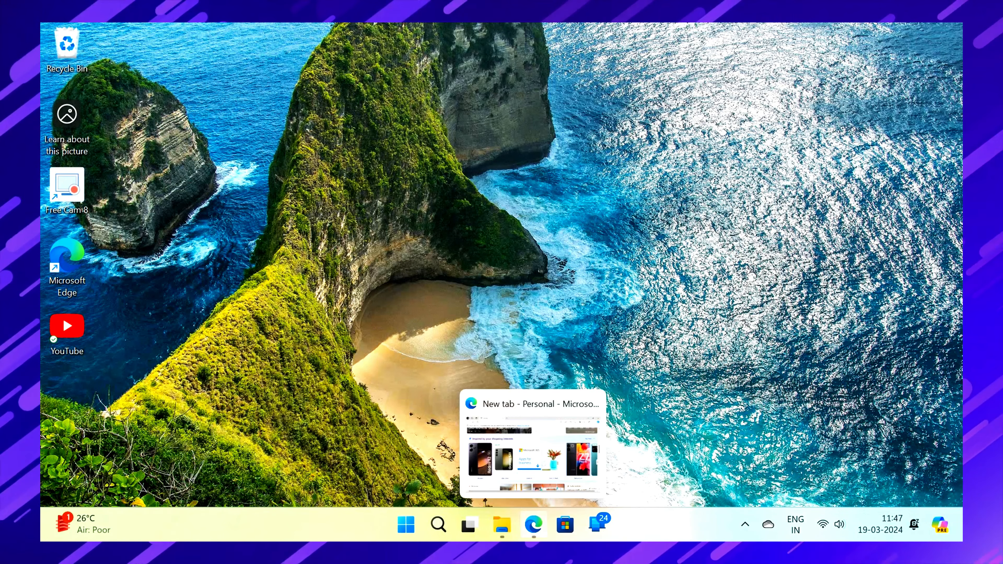
# Switch back to Microsoft Edge and choose to keep the flagged Windows Subsystem for Android msixbundle download.
pyautogui.click(533, 524)
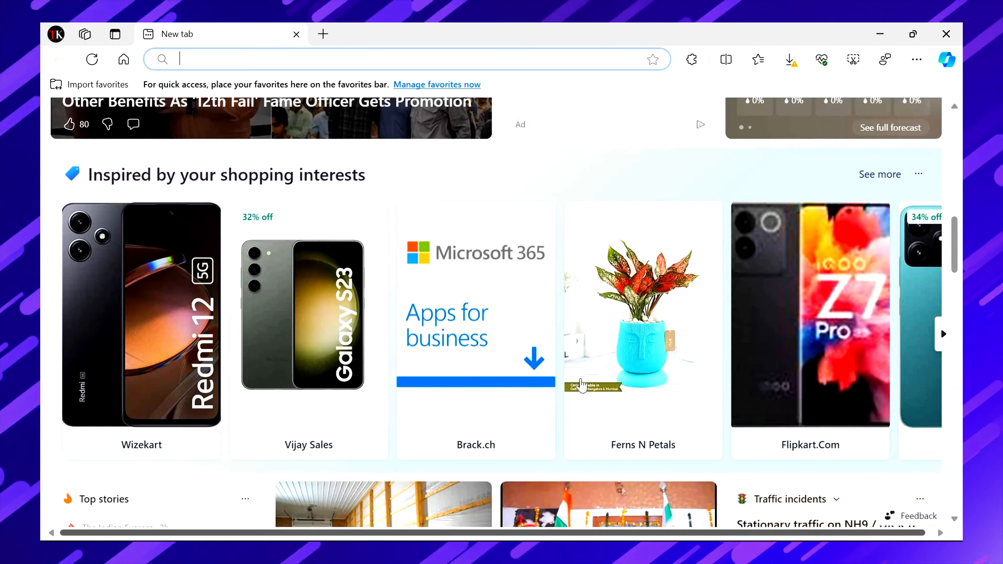
pyautogui.click(792, 61)
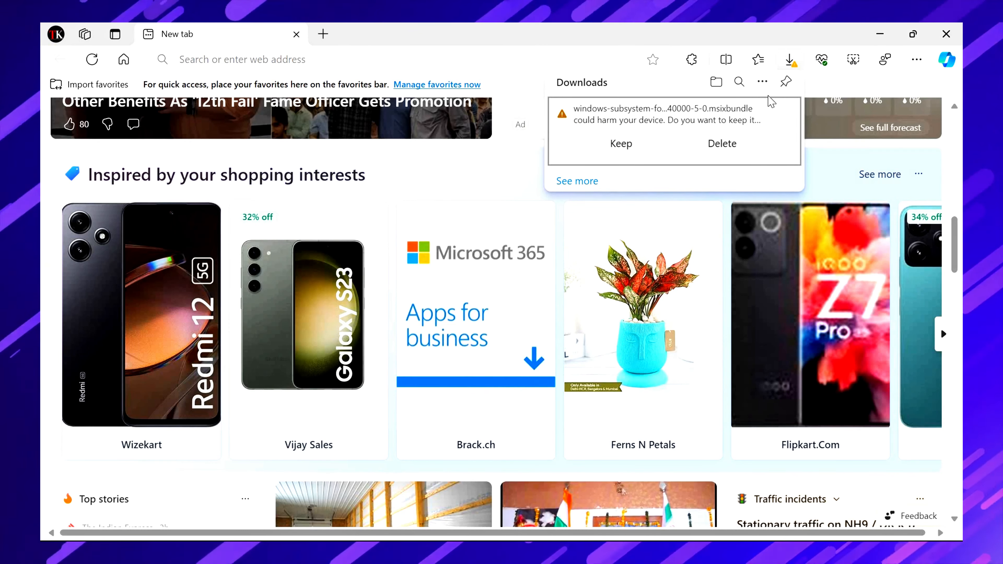
pyautogui.click(623, 145)
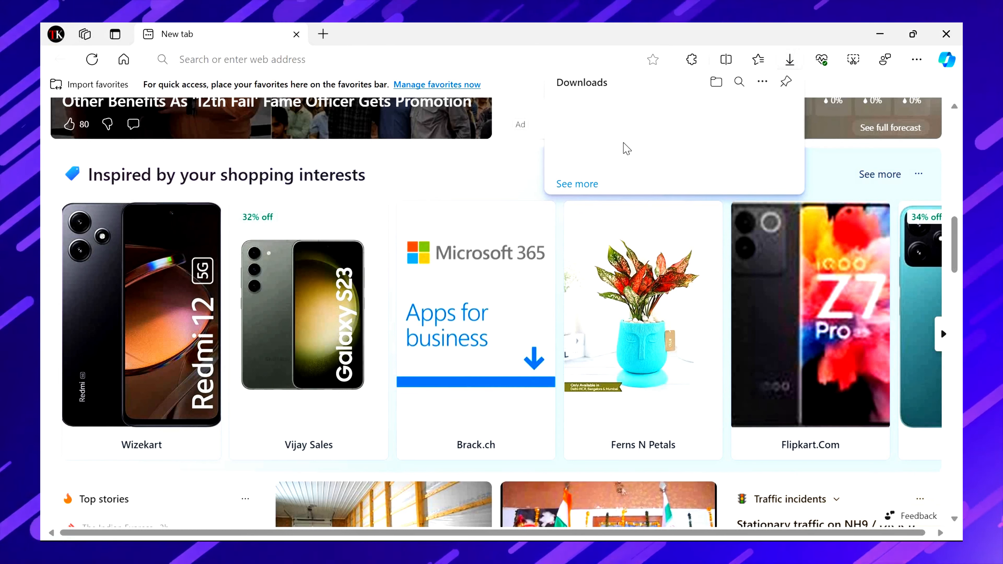
# Open the Downloads folder, maximize it, and install Windows Subsystem for Android from the downloaded msixbundle package.
pyautogui.click(716, 82)
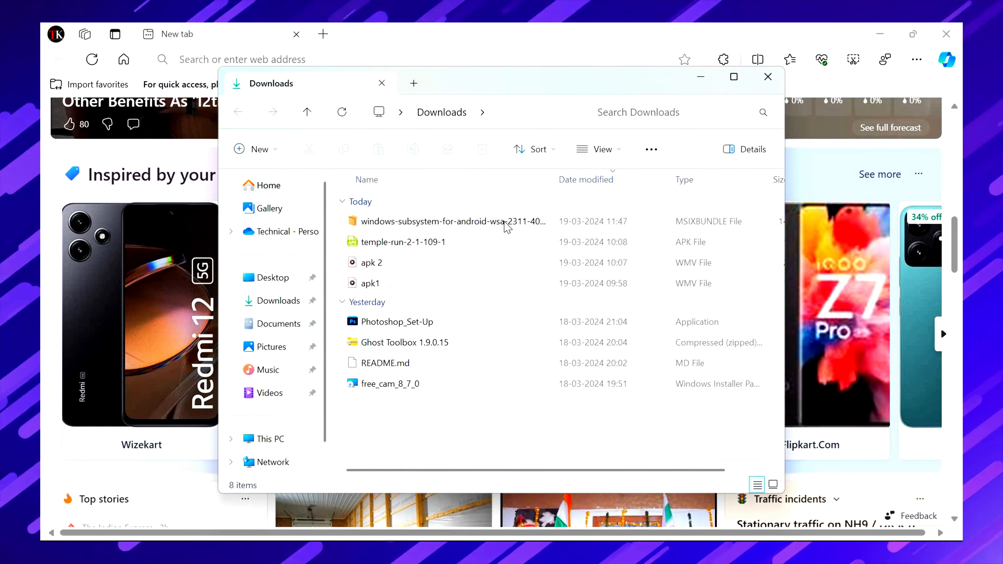
pyautogui.click(735, 77)
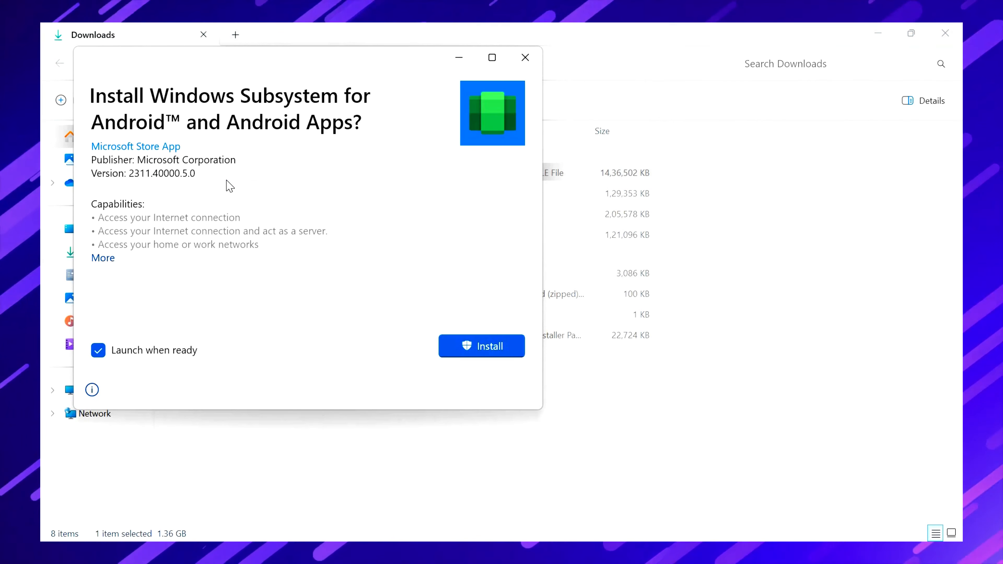
pyautogui.click(505, 349)
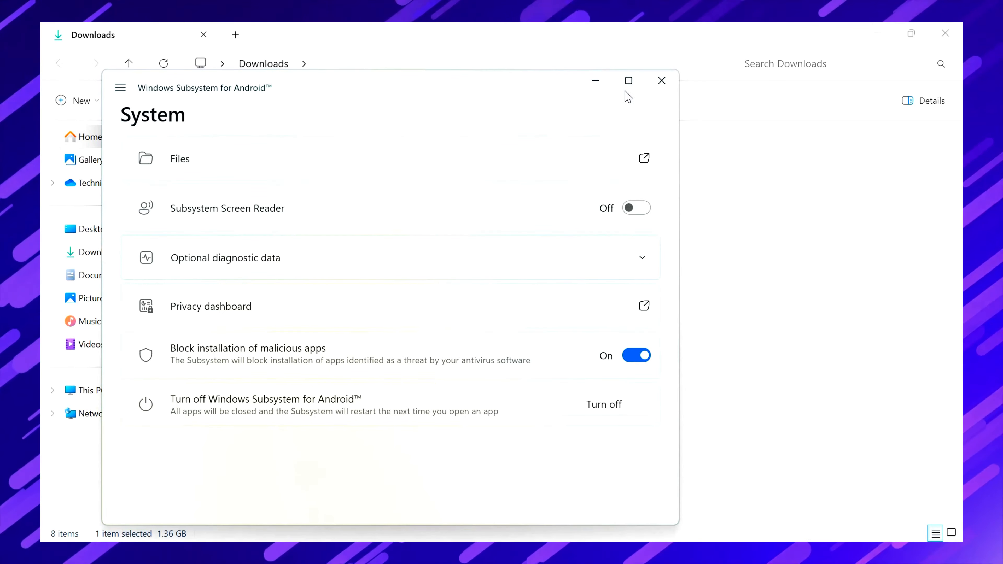
# Maximize the Windows Subsystem for Android window and turn on Developer mode in the advanced settings.
pyautogui.click(629, 81)
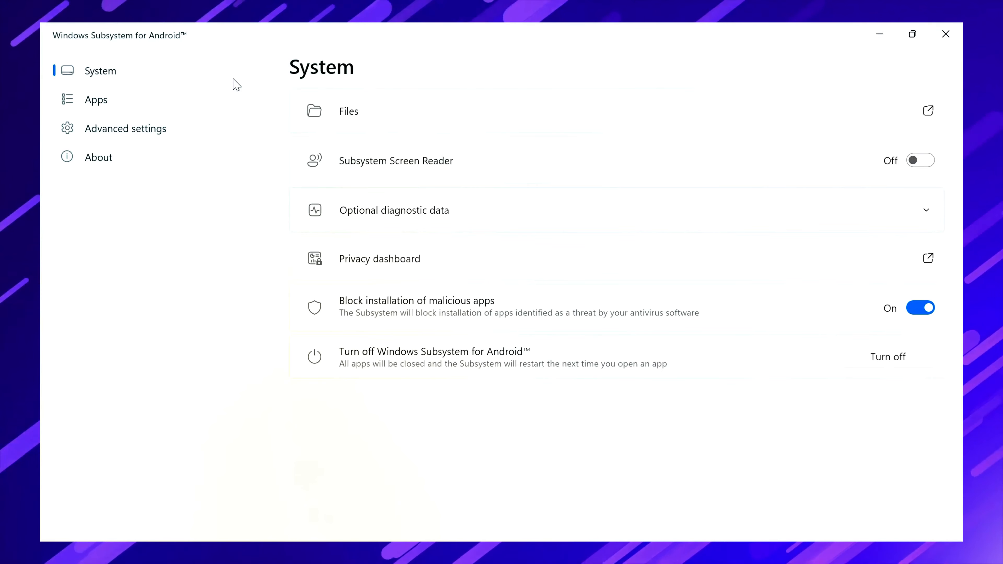
pyautogui.click(96, 100)
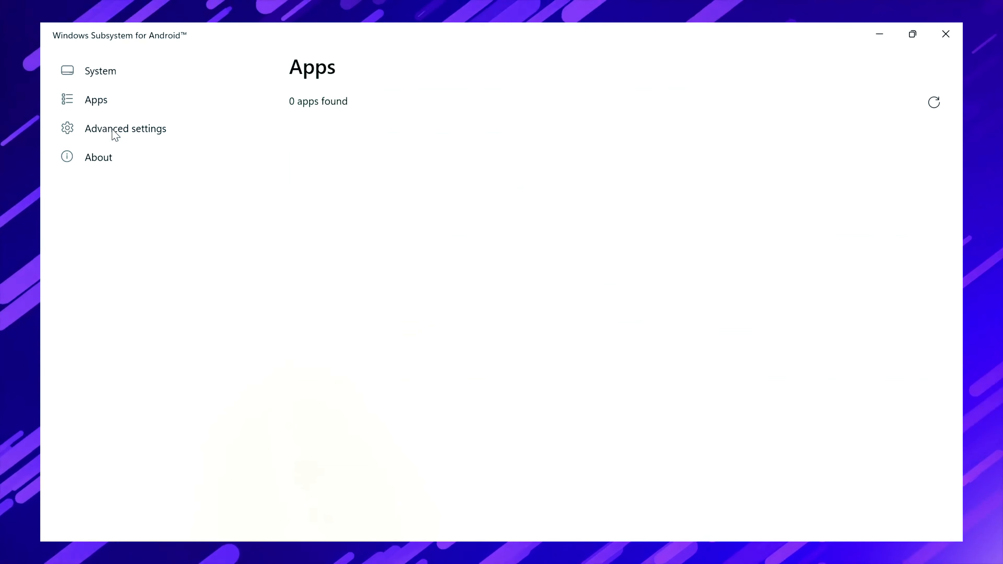
pyautogui.click(118, 132)
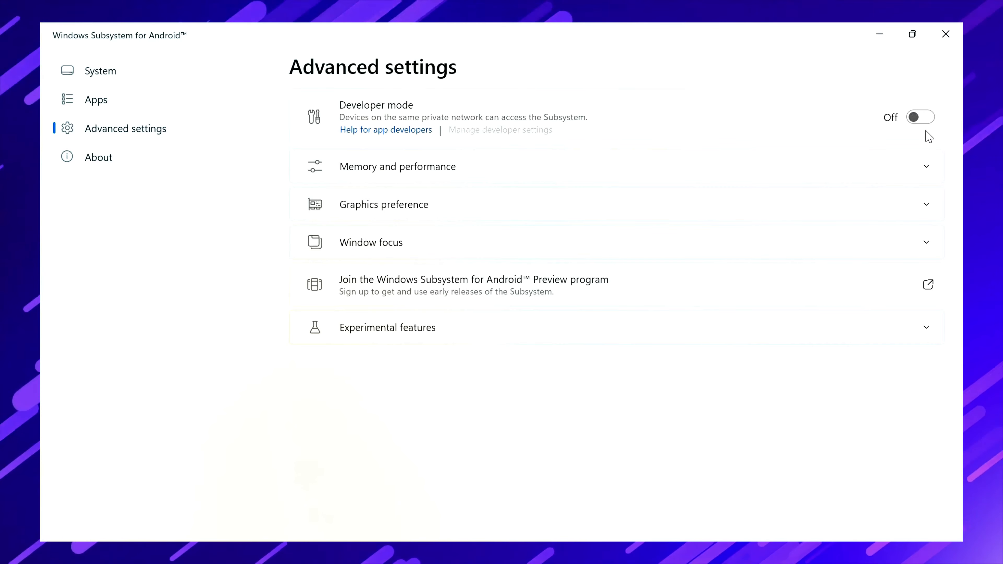
pyautogui.click(923, 119)
# Expand the Memory and performance settings of the subsystem.
pyautogui.click(890, 167)
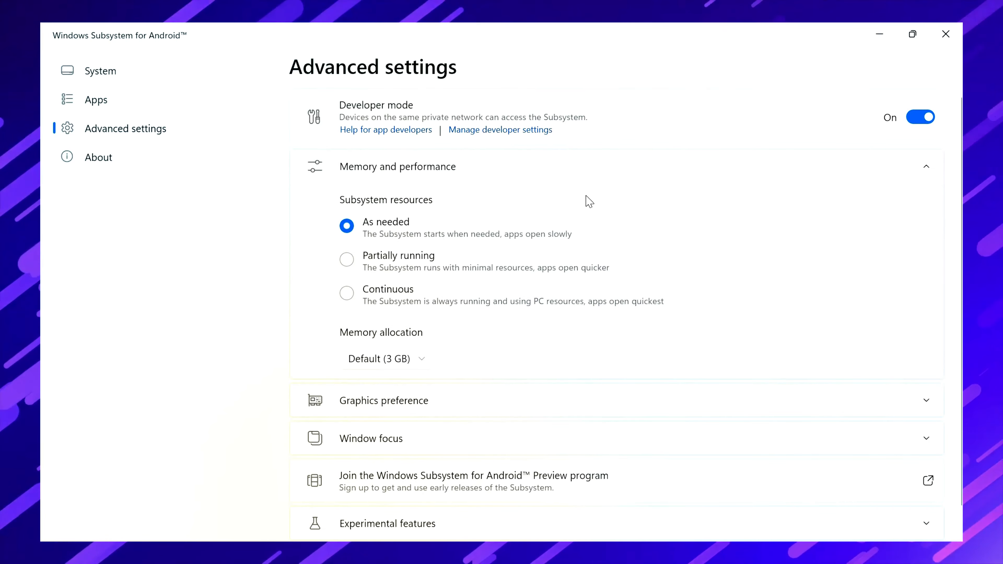